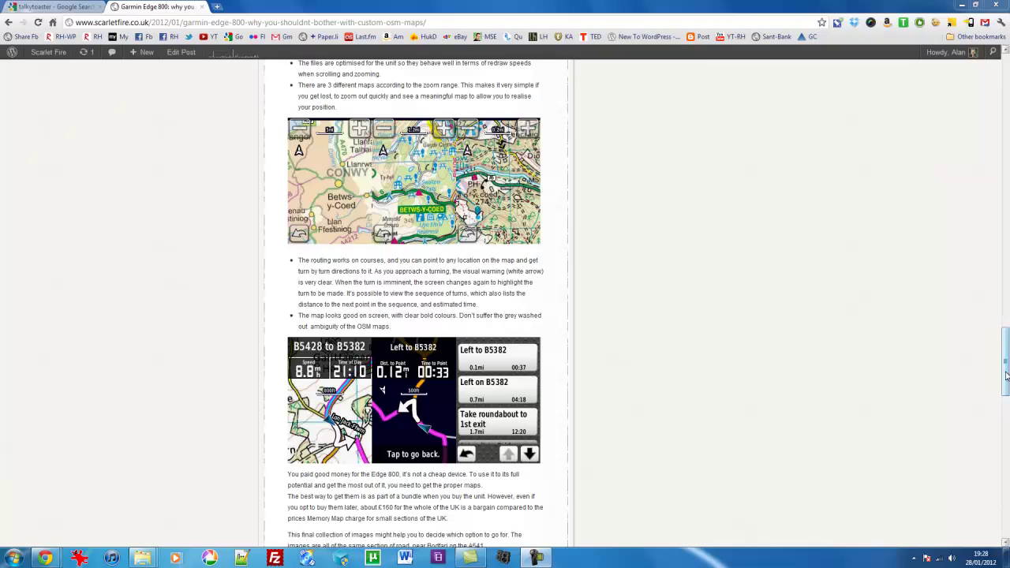
# Open talkytoaster's FREE British Isles and Ireland Maps page from the Google results
pyautogui.moveTo(1005, 377)
pyautogui.mouseDown()
pyautogui.moveTo(1001, 116)
pyautogui.moveTo(1007, 479)
pyautogui.moveTo(1007, 446)
pyautogui.mouseUp()
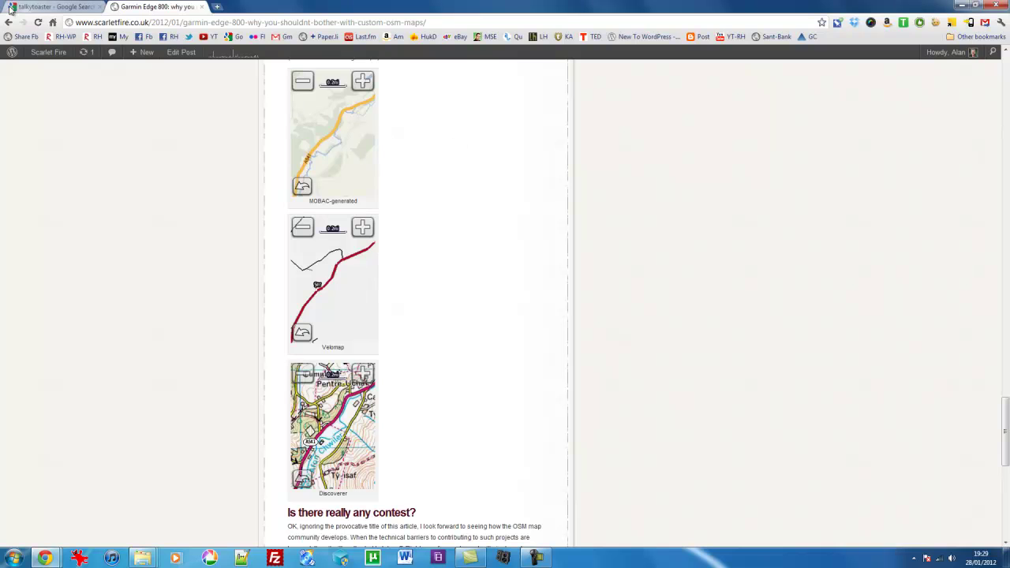
pyautogui.click(49, 8)
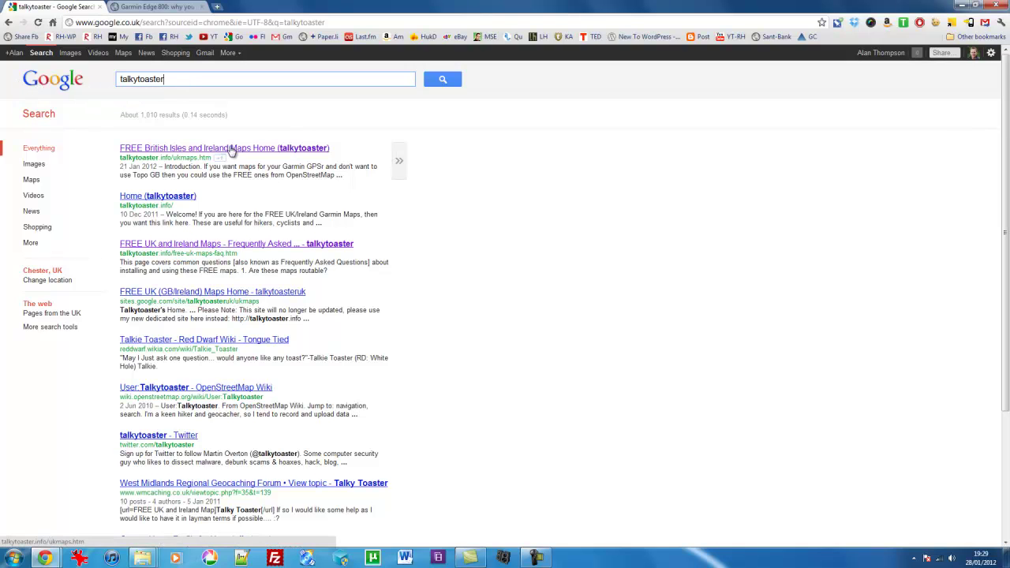
pyautogui.click(231, 150)
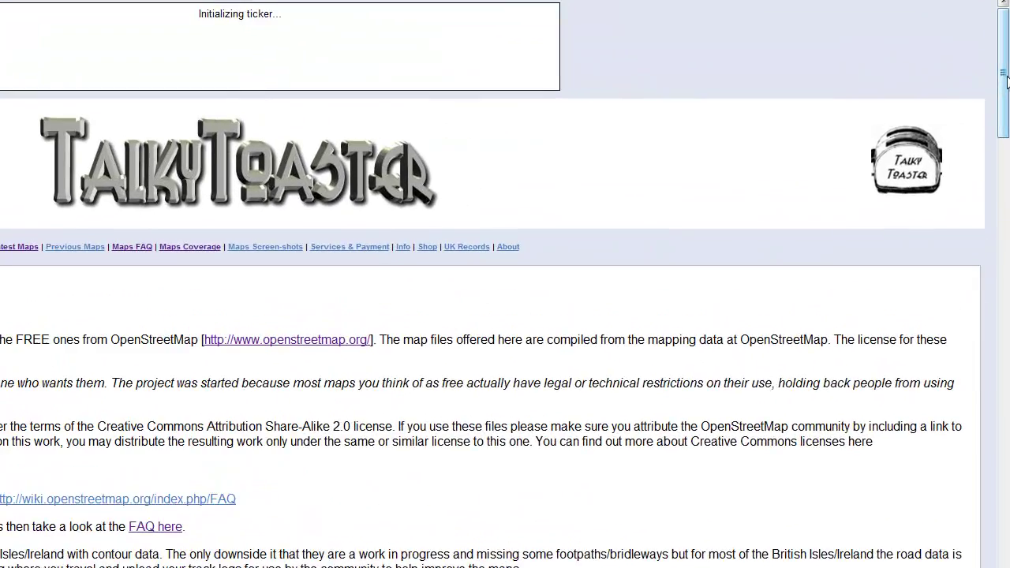
# Download 120120-British-Isles+Contours-Routable-OS50tt-GMAPSUPP.zip from the download table
pyautogui.moveTo(1005, 76); pyautogui.dragTo(1006, 233)
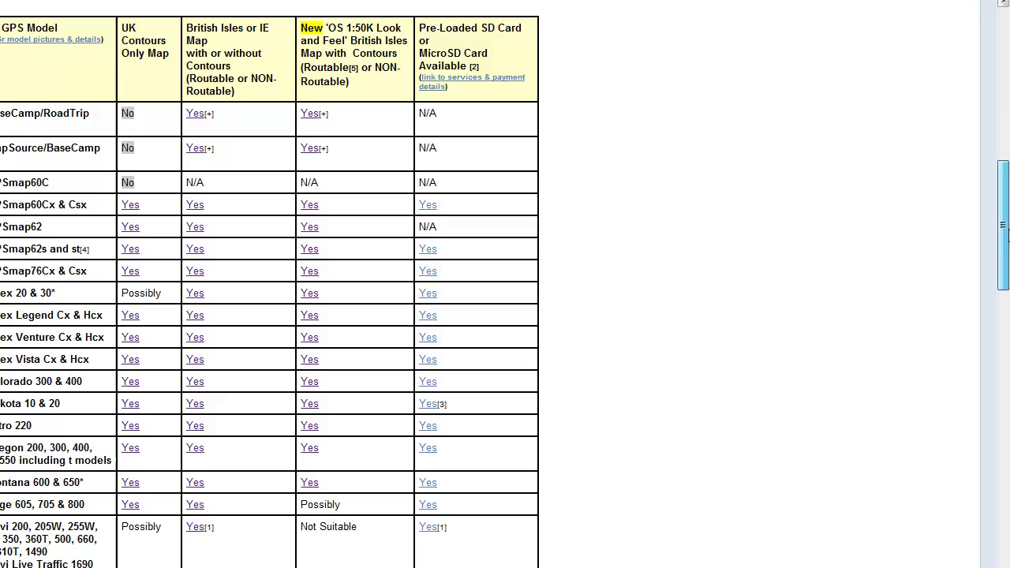
pyautogui.moveTo(1007, 234); pyautogui.dragTo(1003, 434)
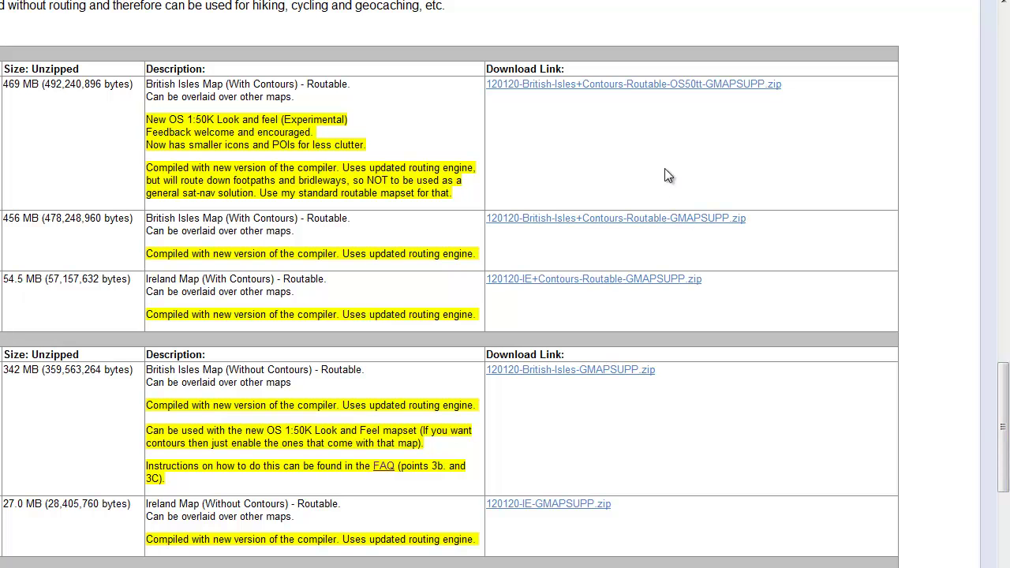
pyautogui.click(625, 86)
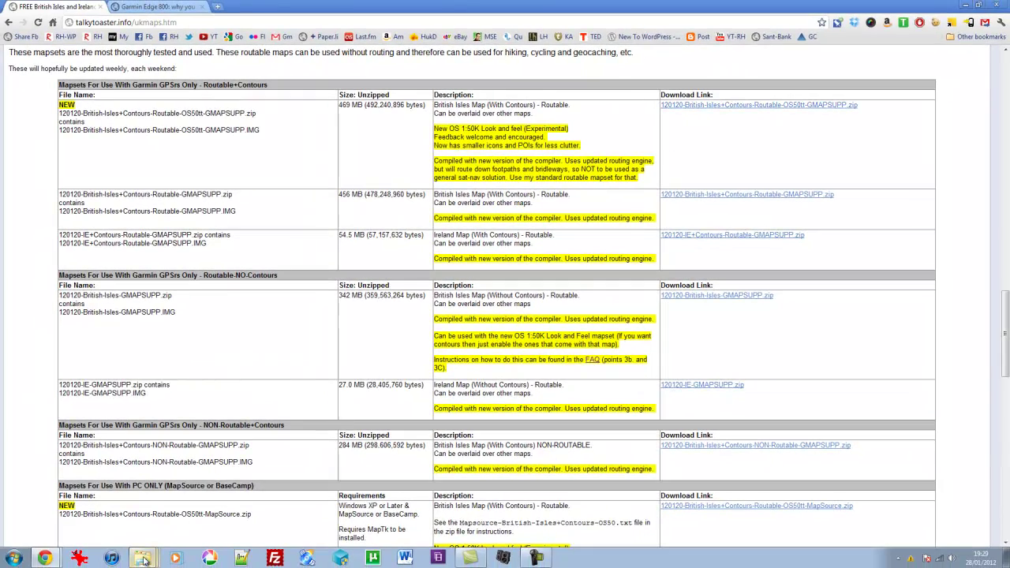
# Select the downloaded 365 MB British Isles contours zip in the talkytoaster temp folder
pyautogui.click(142, 558)
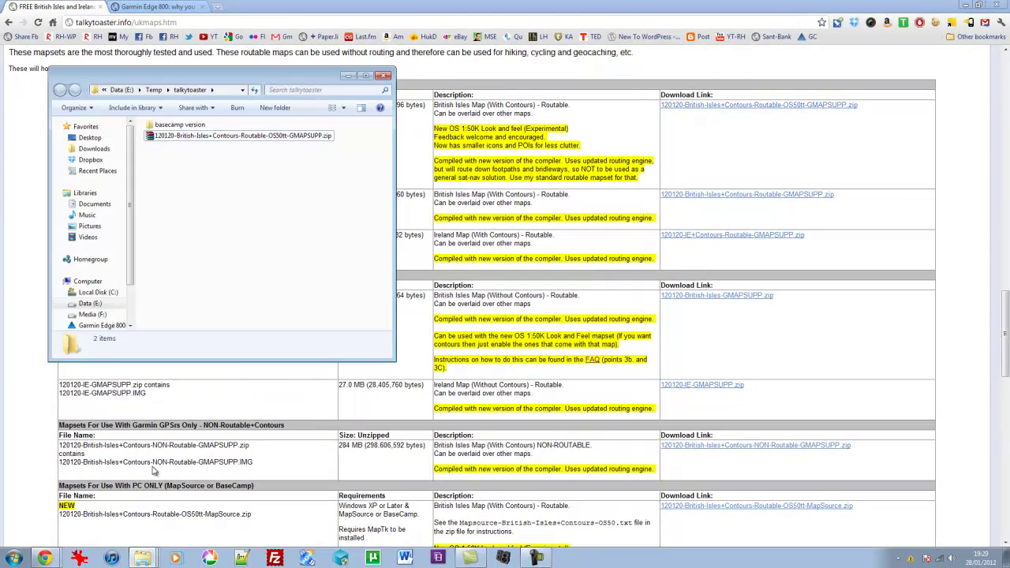
pyautogui.click(190, 139)
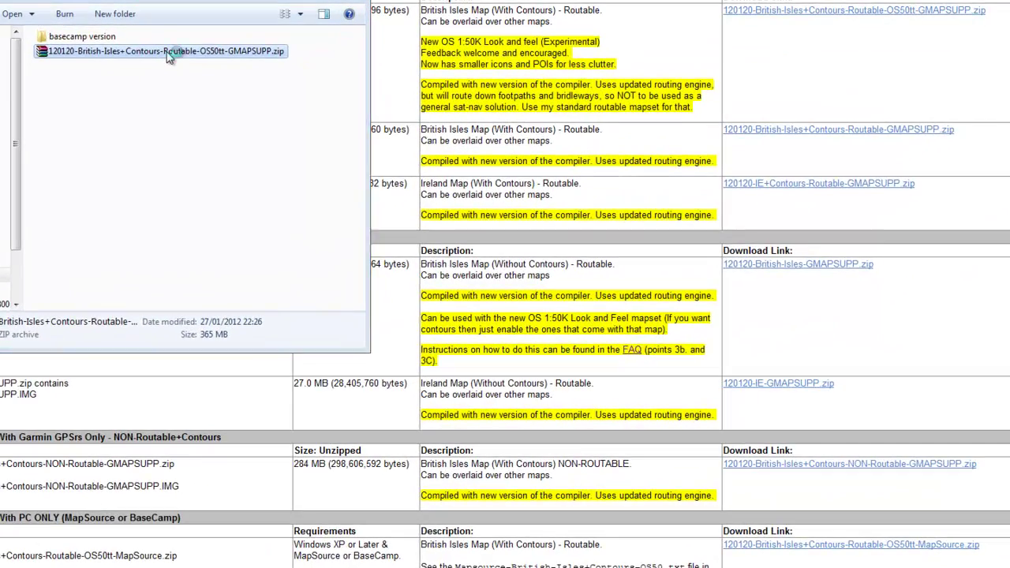
# Extract the British Isles GMAPSUPP .IMG from the zip into E:\Temp\talkytoaster using WinRAR
pyautogui.doubleClick(168, 57)
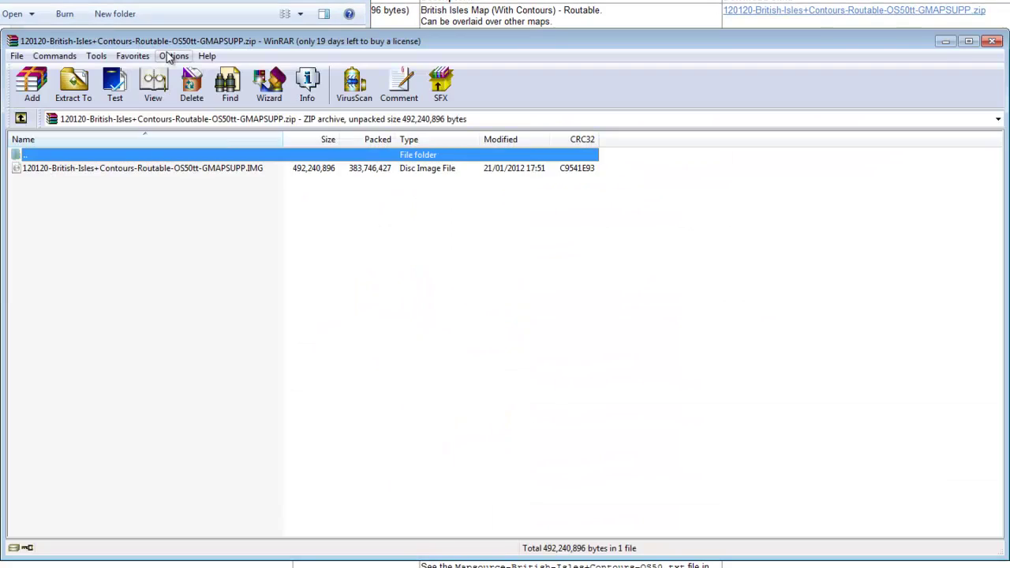
pyautogui.click(157, 168)
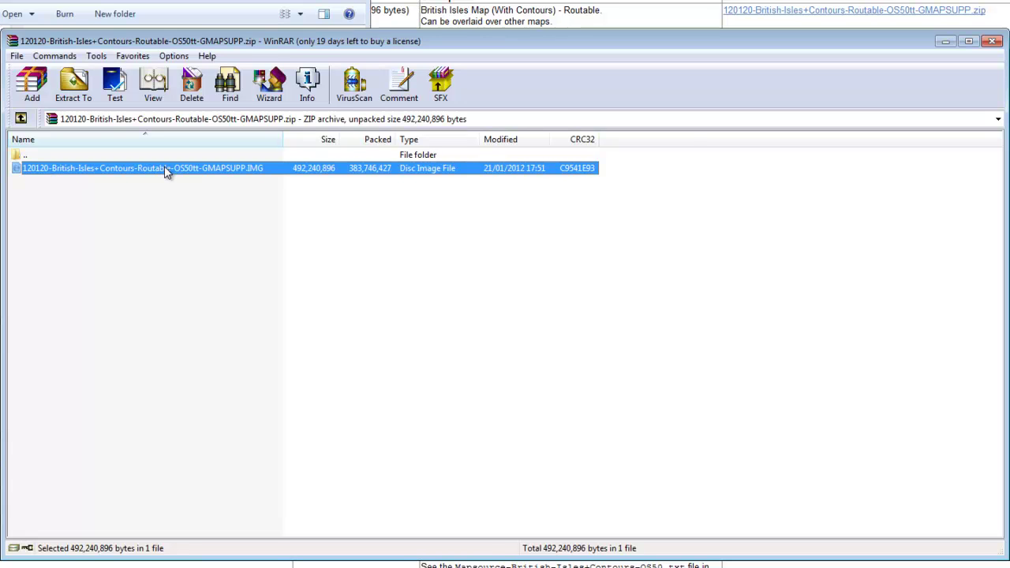
pyautogui.click(70, 90)
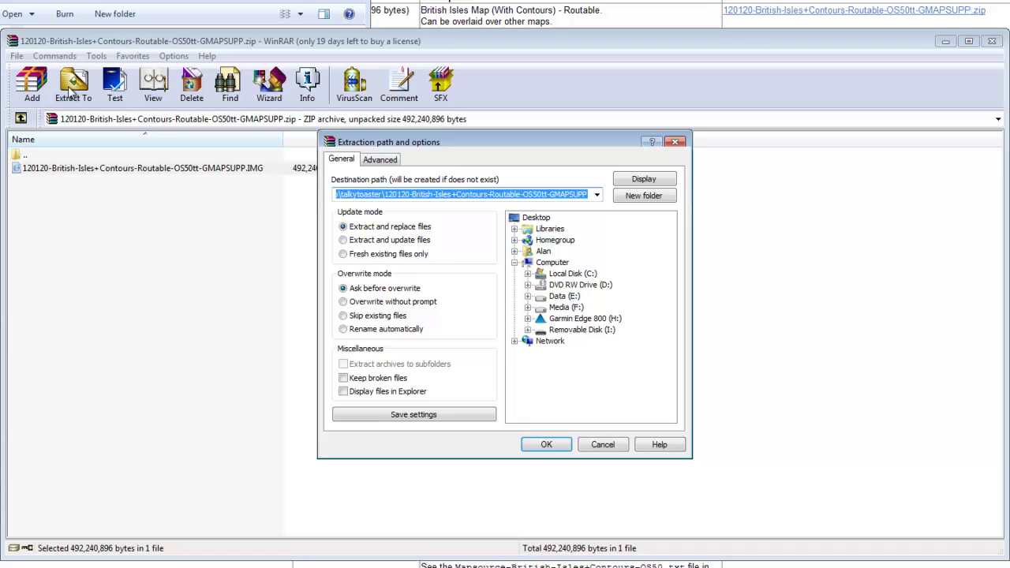
pyautogui.doubleClick(560, 297)
pyautogui.doubleClick(570, 374)
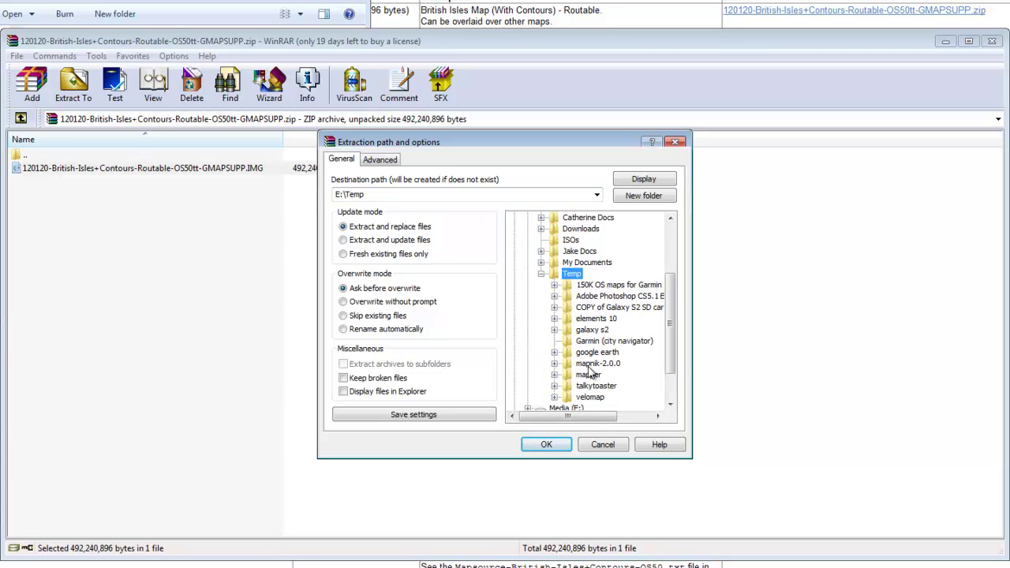
pyautogui.doubleClick(590, 386)
pyautogui.click(545, 444)
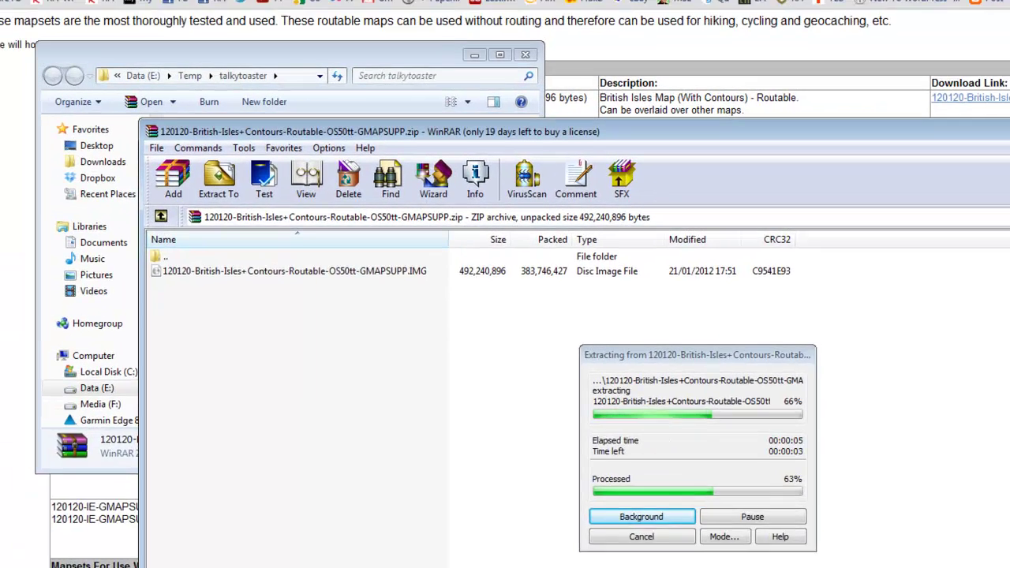
pyautogui.click(320, 79)
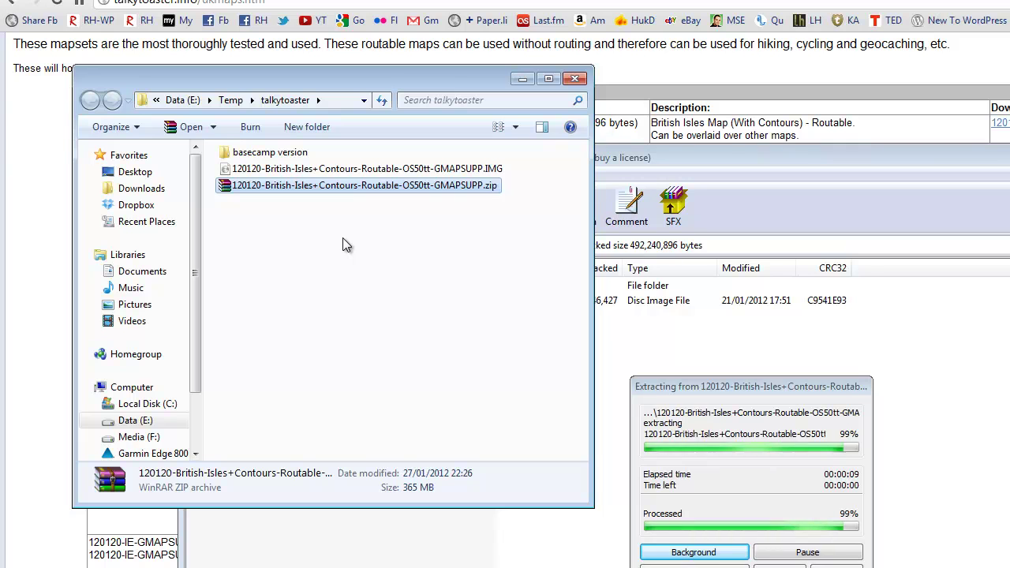
# Delete the long prefix so the extracted 469 MB map file is named GMAPSUPP.IMG
pyautogui.click(400, 174)
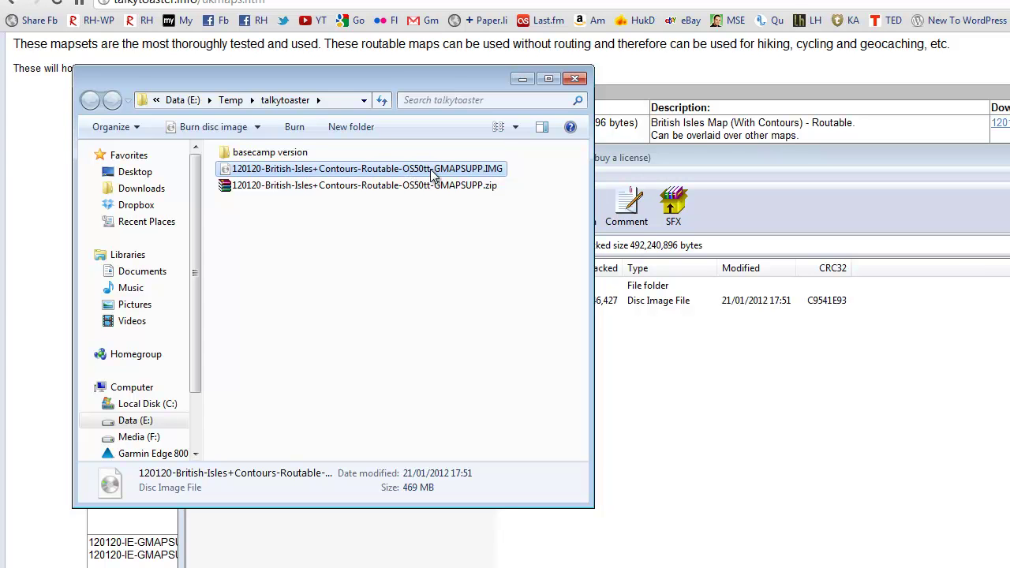
pyautogui.click(433, 174)
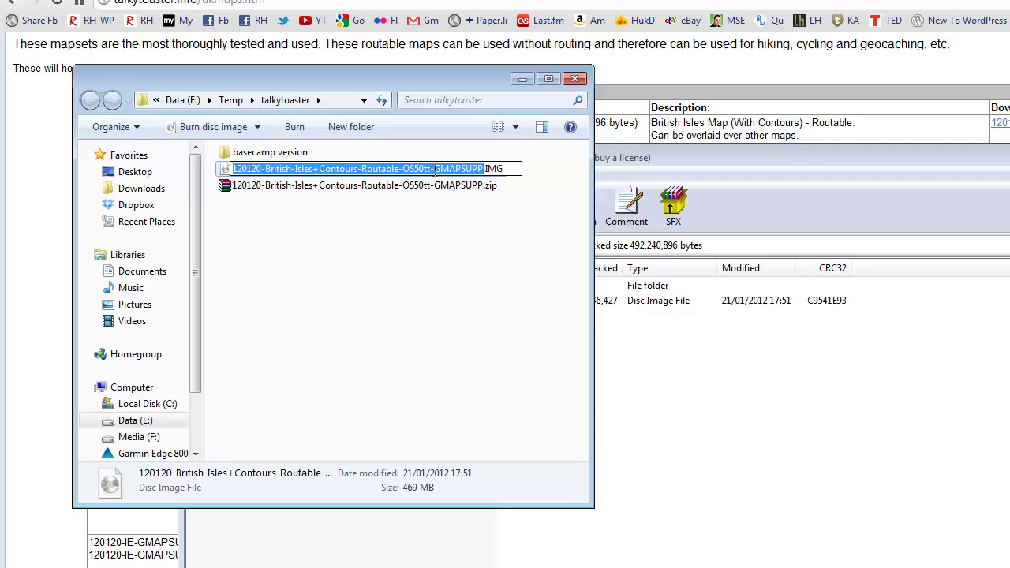
pyautogui.moveTo(434, 170); pyautogui.dragTo(215, 162)
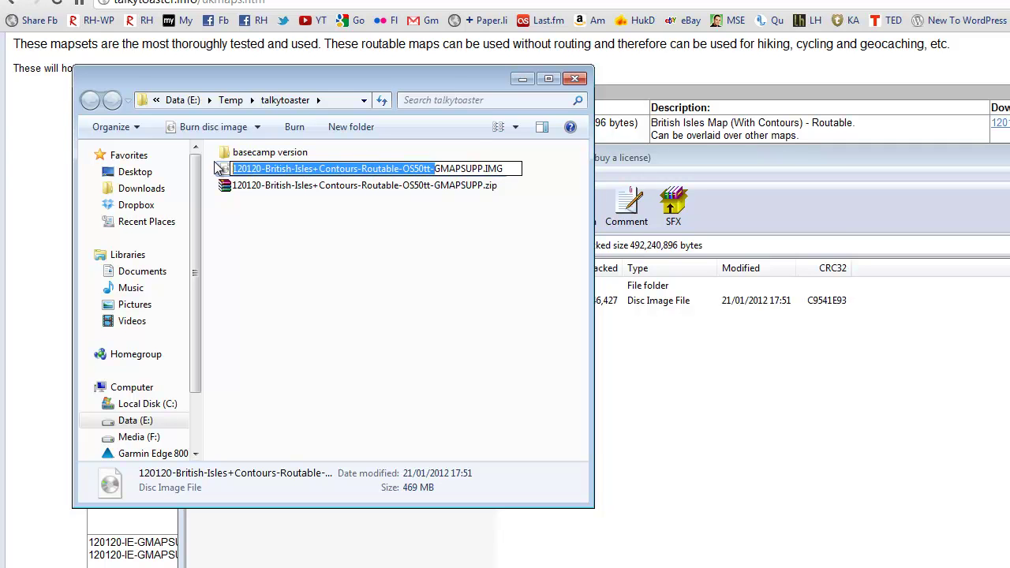
pyautogui.press('Delete')
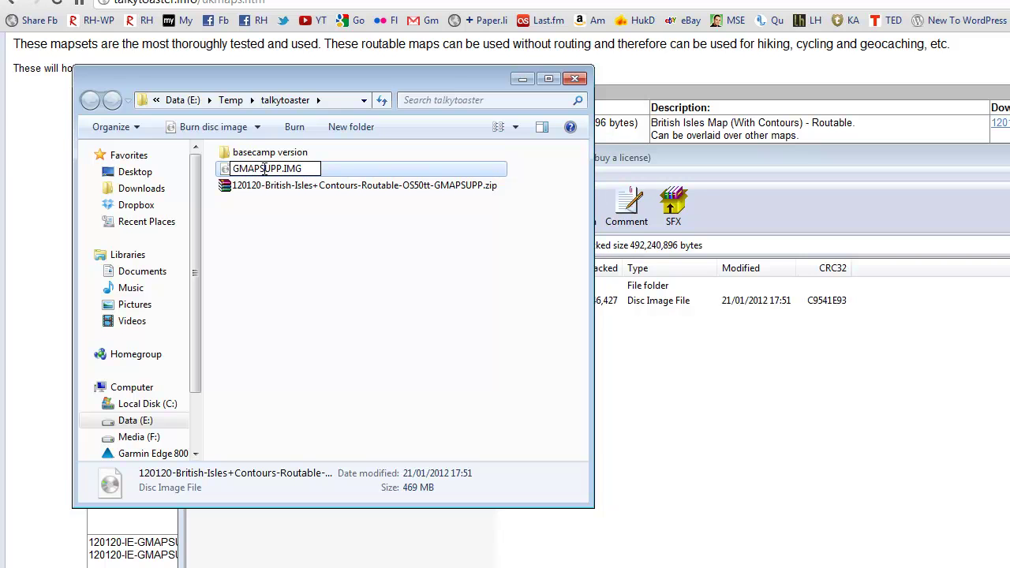
pyautogui.click(306, 241)
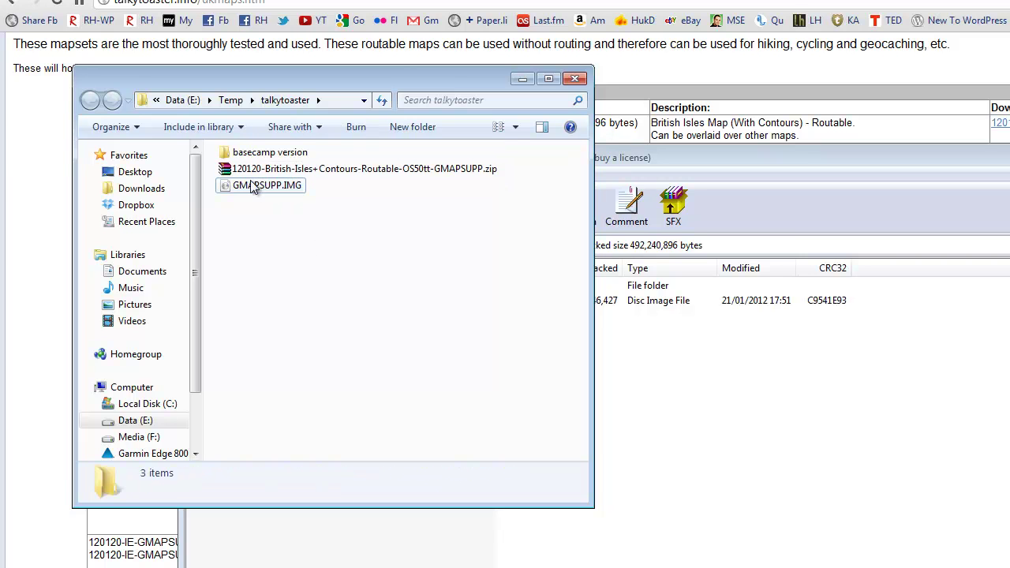
pyautogui.click(253, 188)
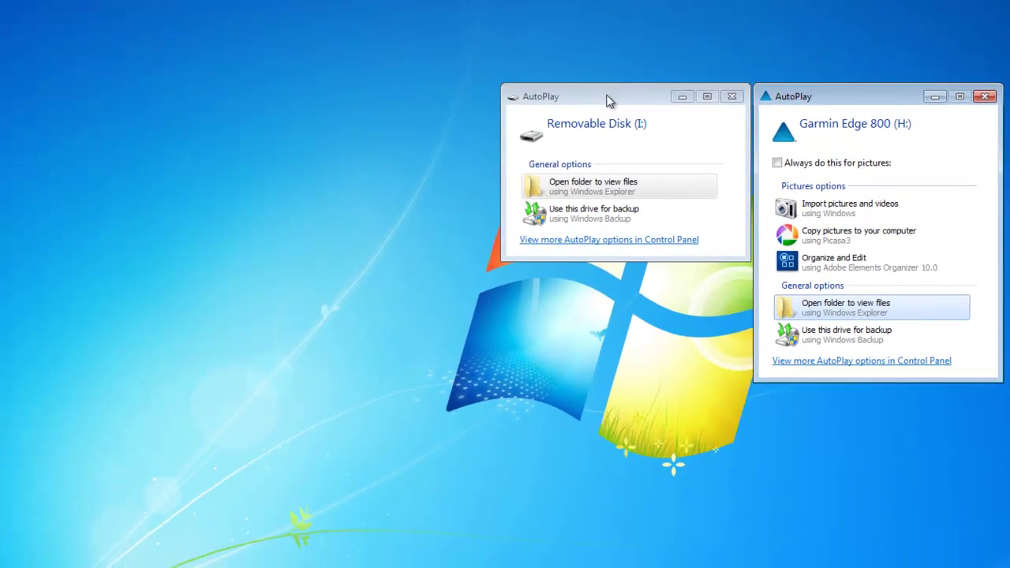
# Open Removable Disk (I:) from its AutoPlay prompt to view its Garmin folder
pyautogui.moveTo(606, 99); pyautogui.dragTo(496, 88)
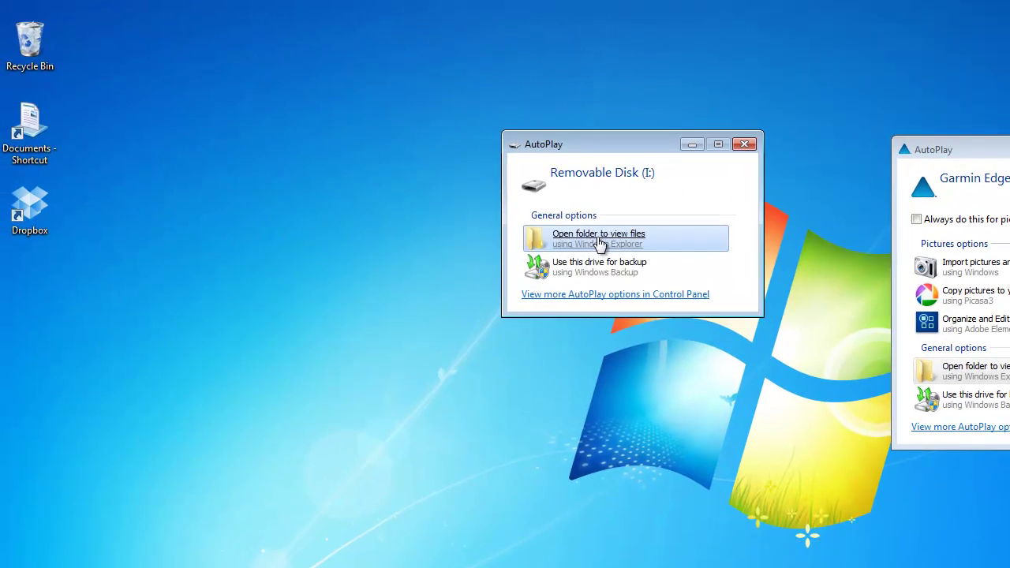
pyautogui.click(599, 244)
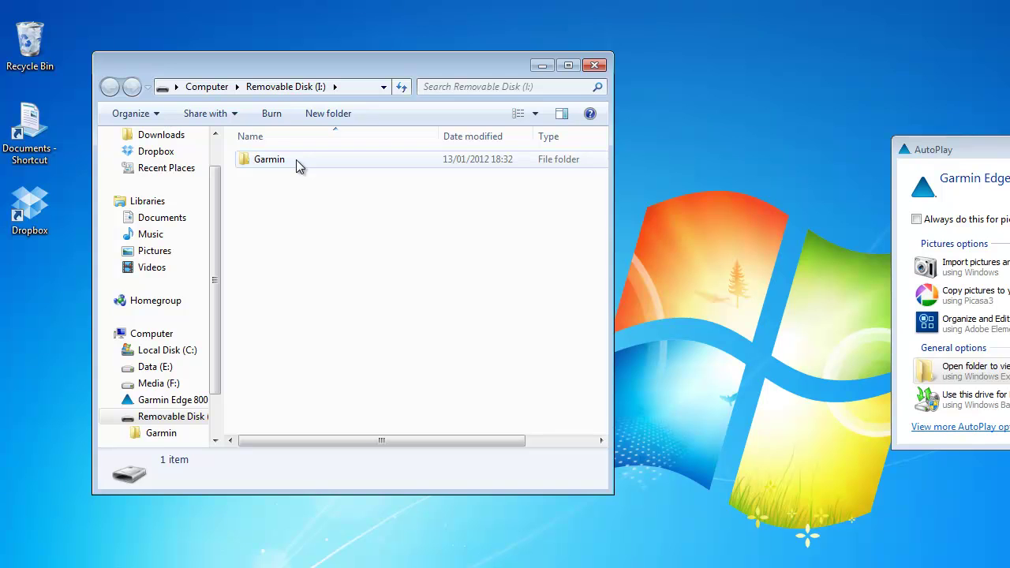
# Open the SD card's Garmin folder and place its window beside the talkytoaster folder
pyautogui.rightClick(311, 280)
pyautogui.moveTo(395, 471)
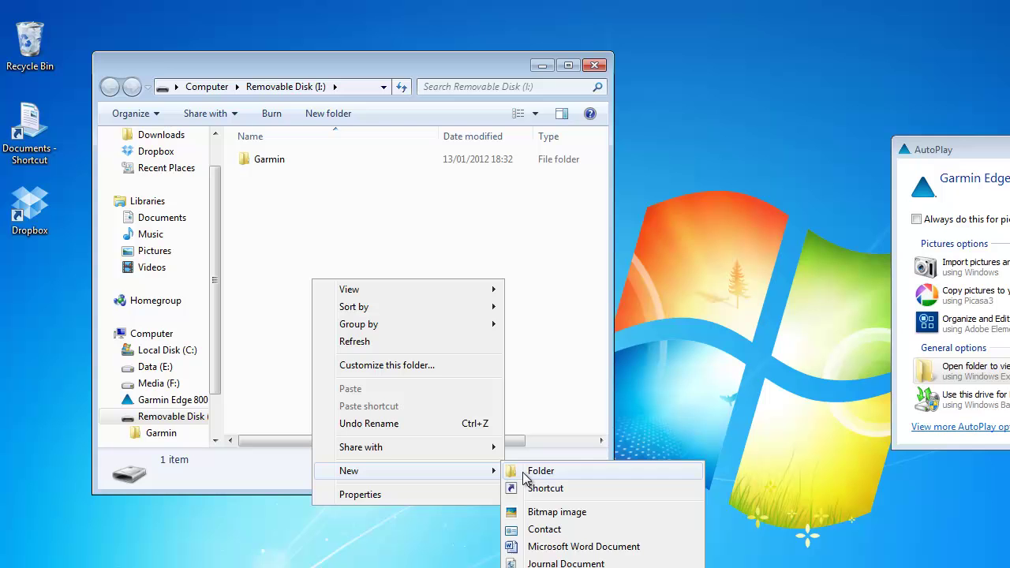
pyautogui.click(262, 193)
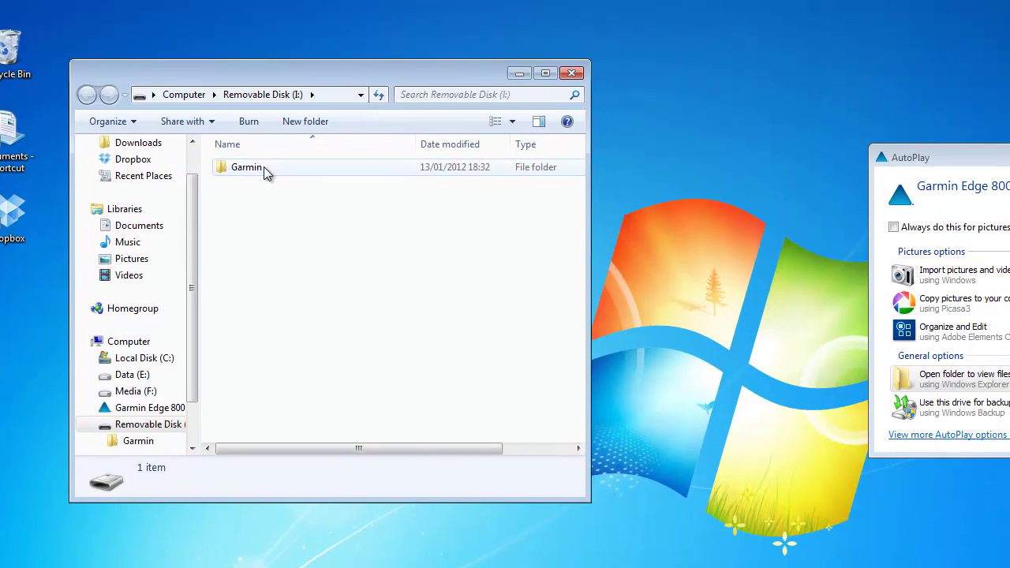
pyautogui.doubleClick(263, 166)
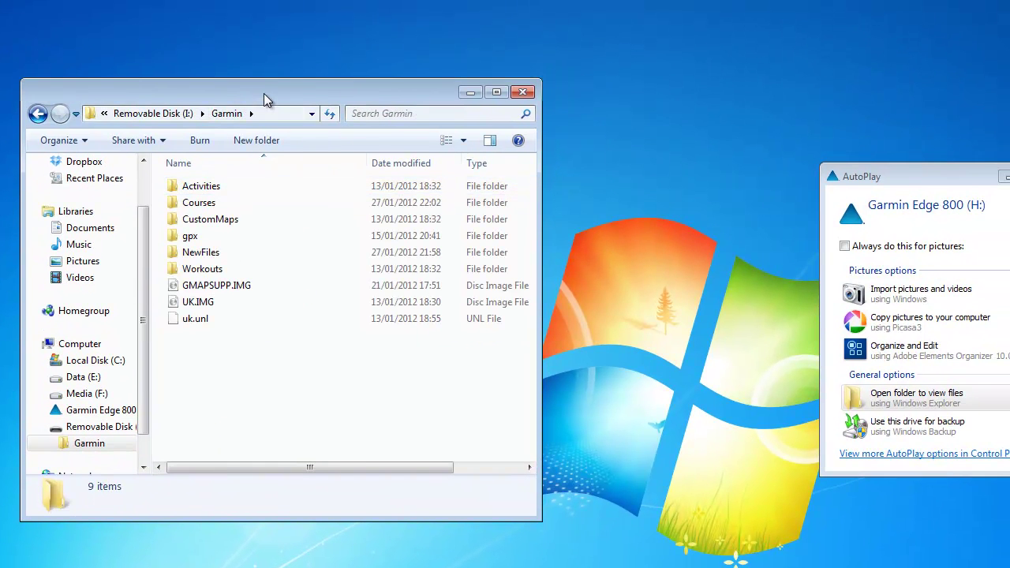
pyautogui.moveTo(260, 97); pyautogui.dragTo(951, 92)
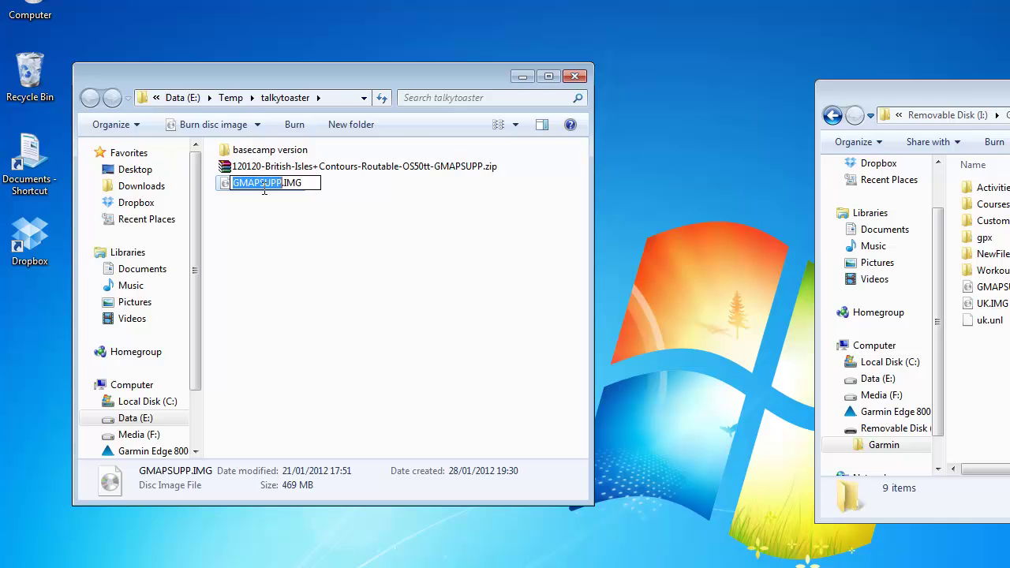
# Select GMAPSUPP.IMG in both the talkytoaster folder and the card's Garmin folder
pyautogui.click(267, 199)
pyautogui.click(266, 184)
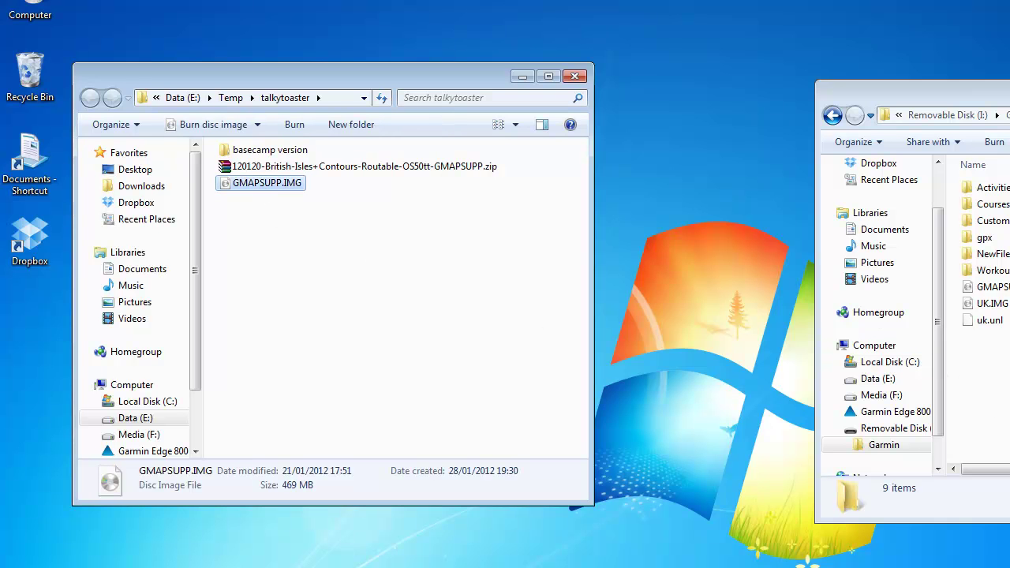
pyautogui.click(765, 203)
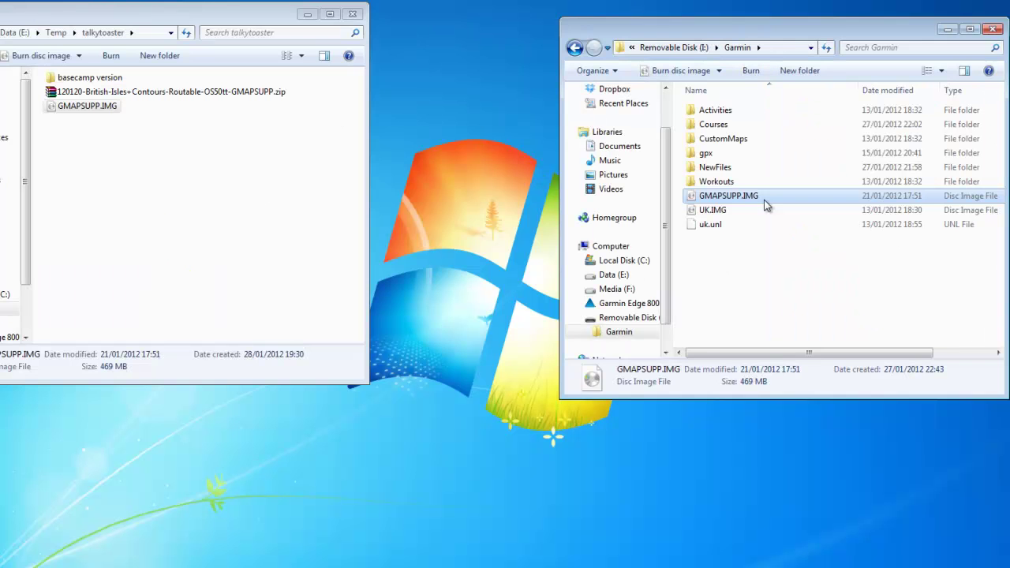